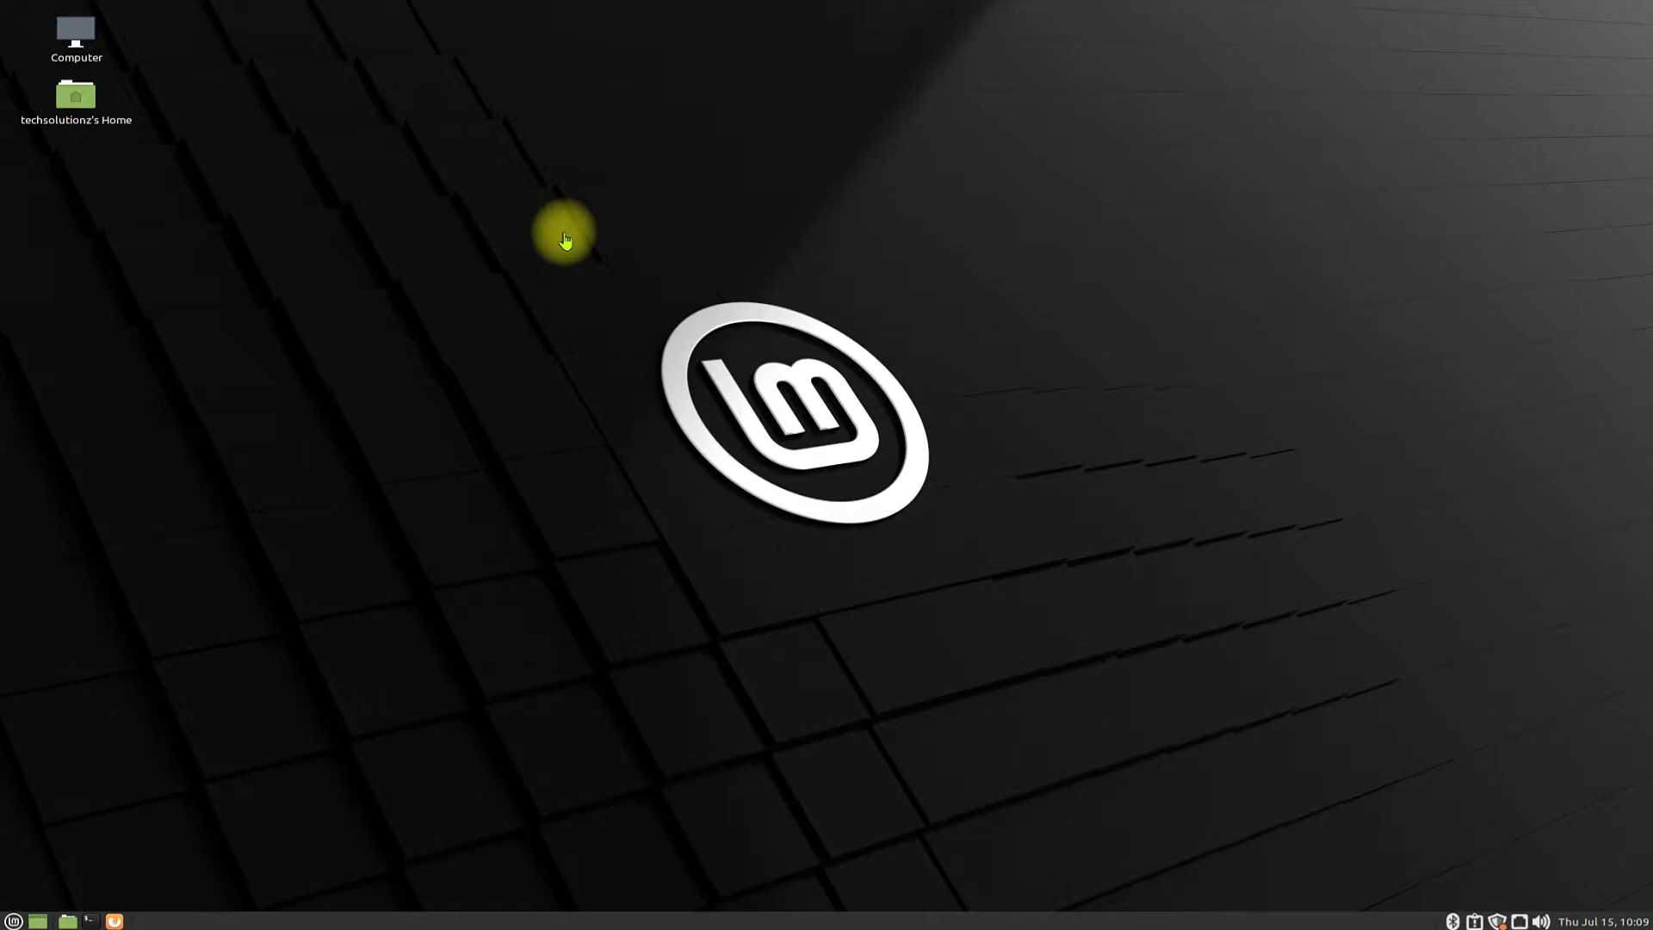
text(sna)
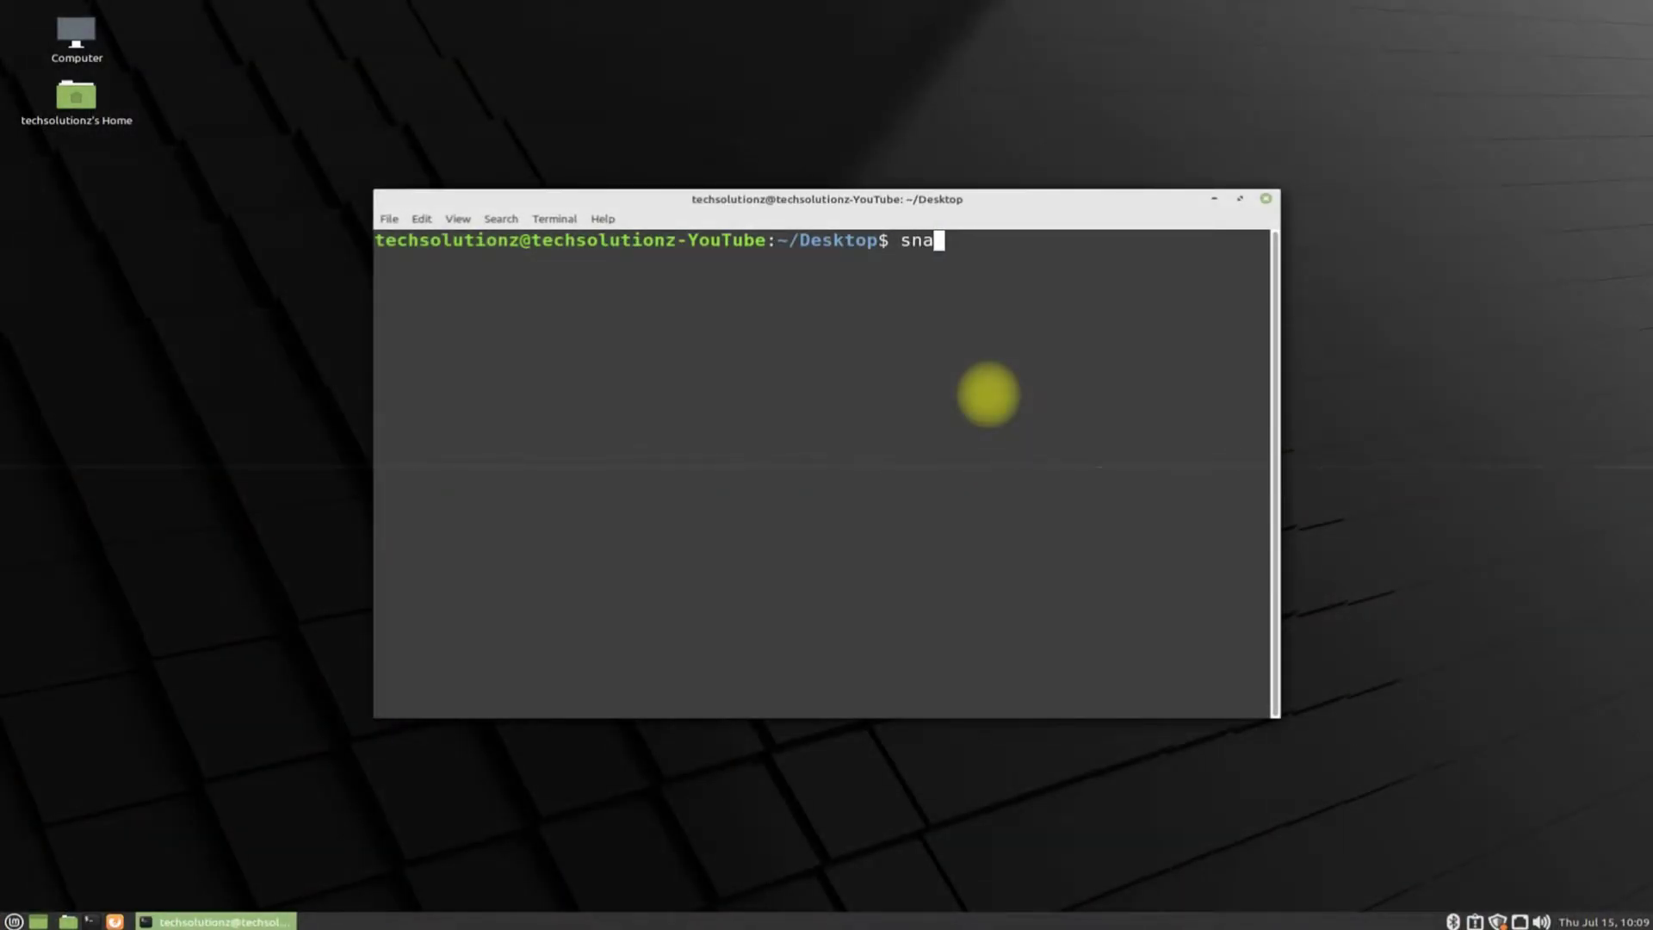
text(p --ver)
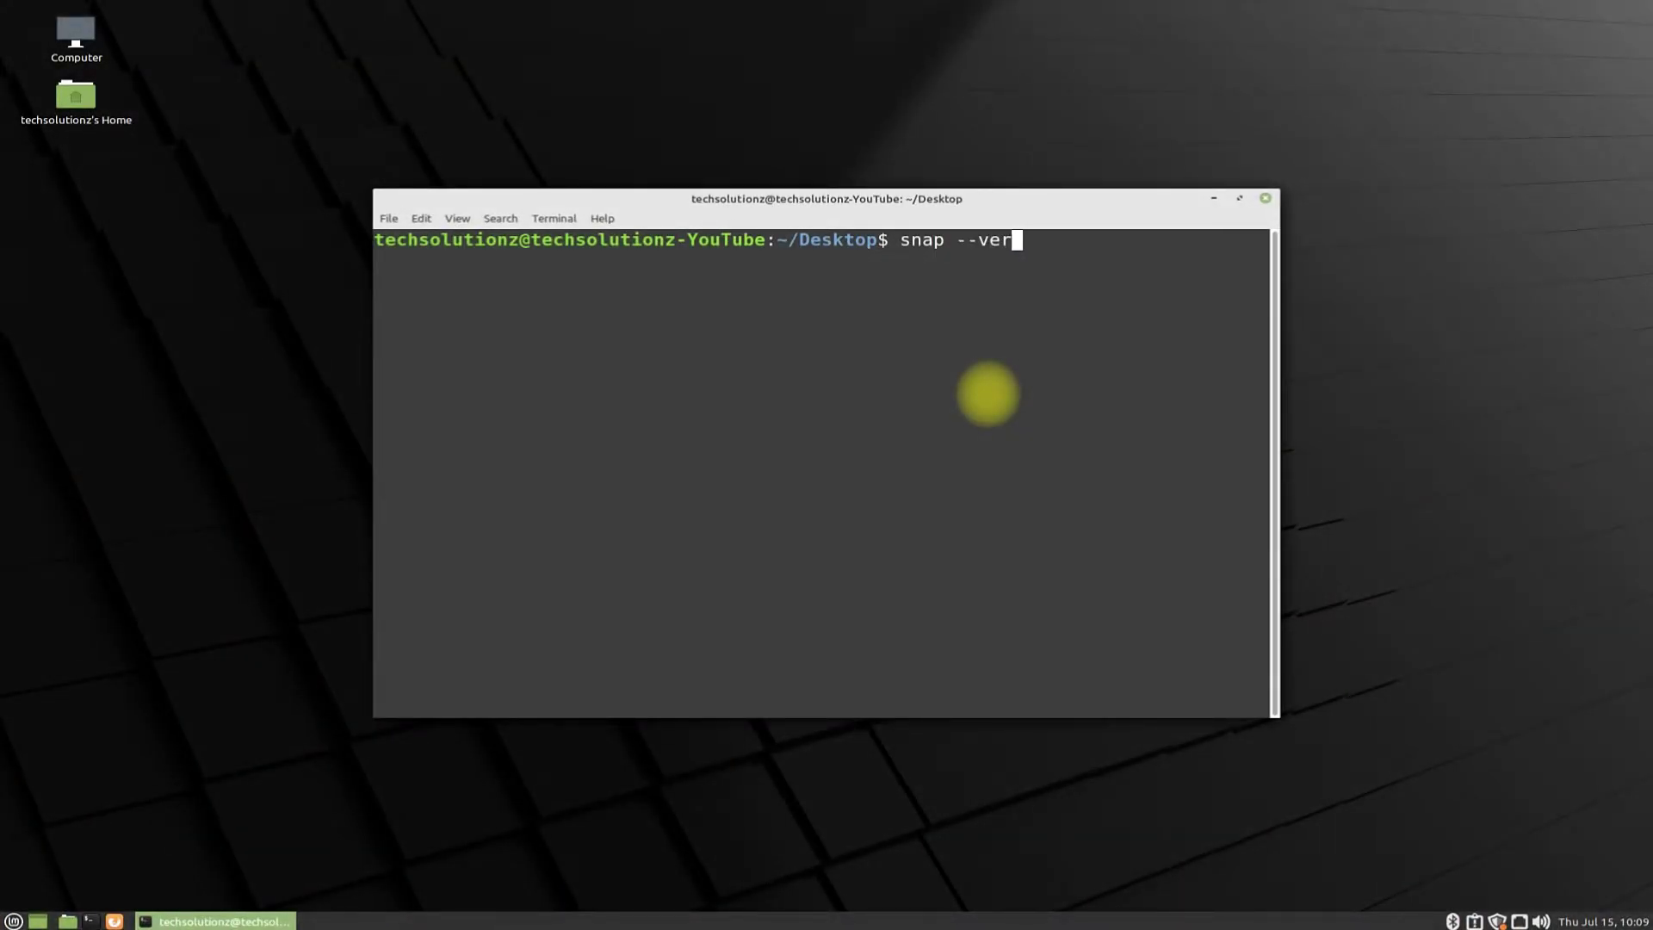
text(sion)
Confirm snap 2.51.1 is installed with snap --version, then clear the screen
key(Return)
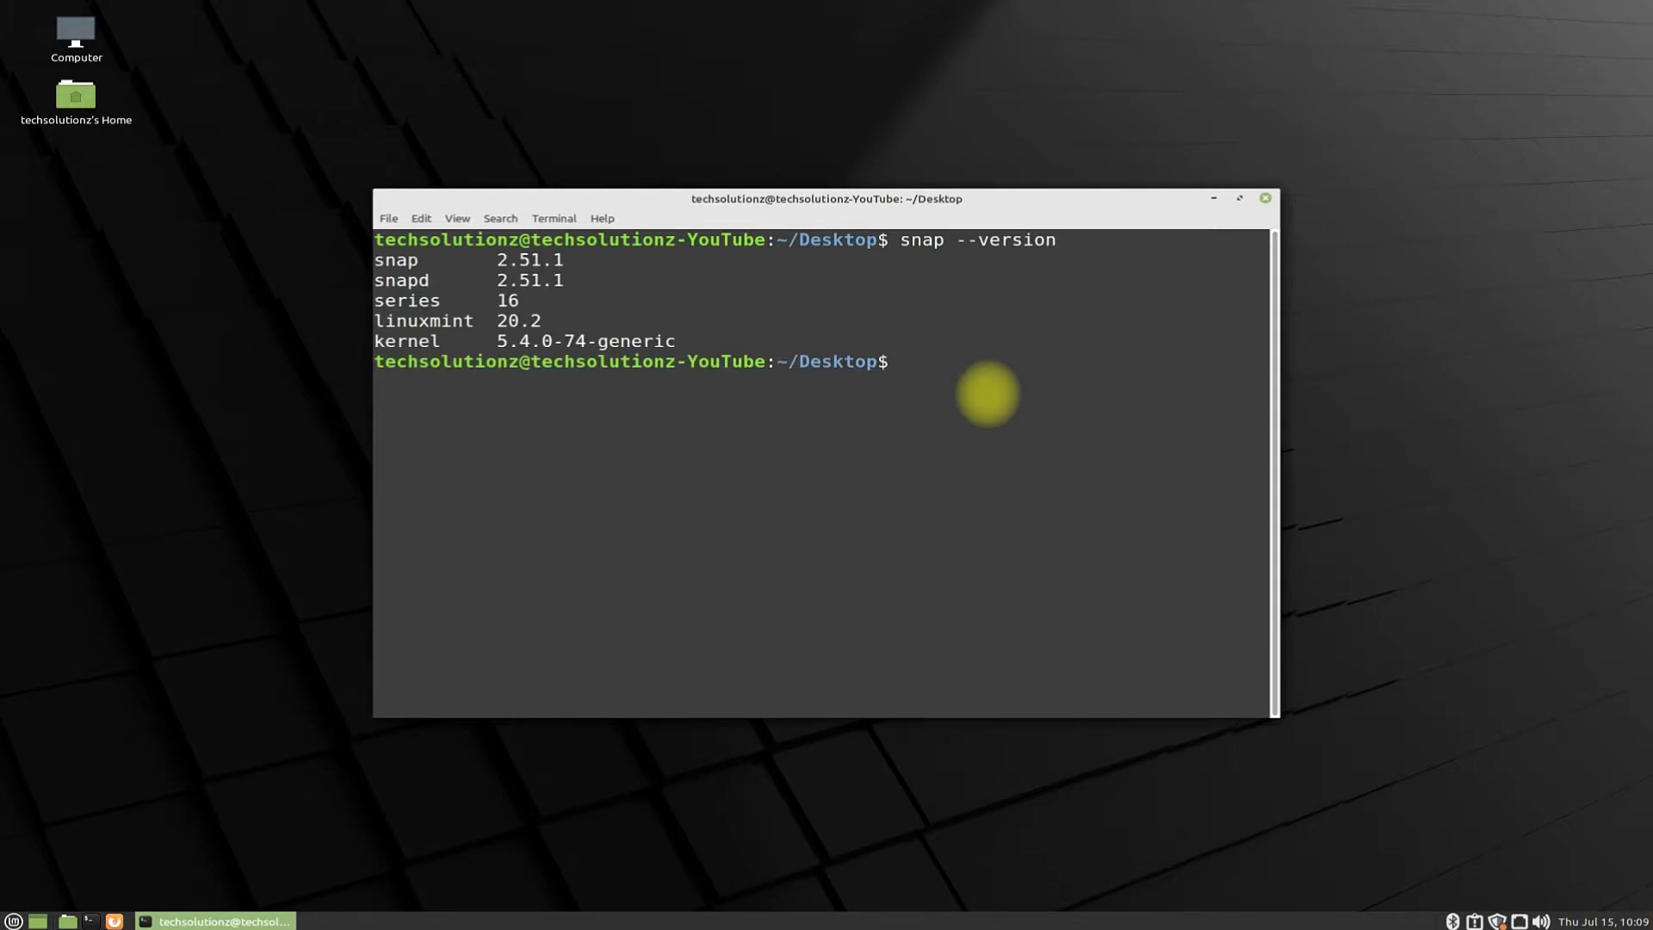
text(clear)
key(Return)
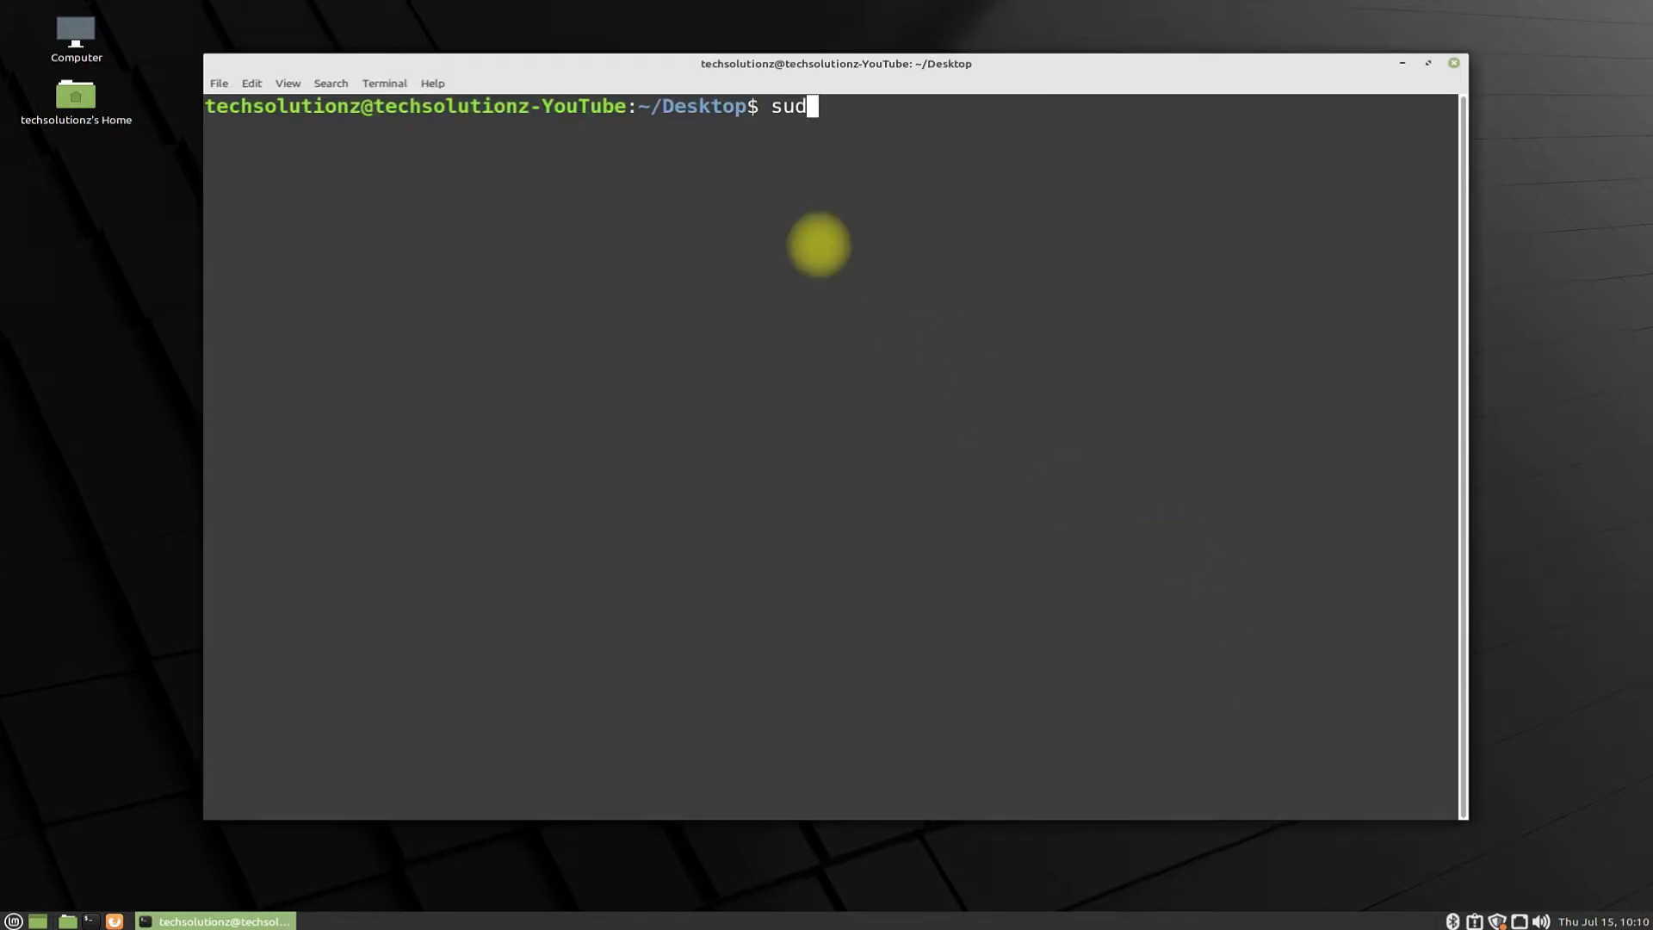
text(sudo su)
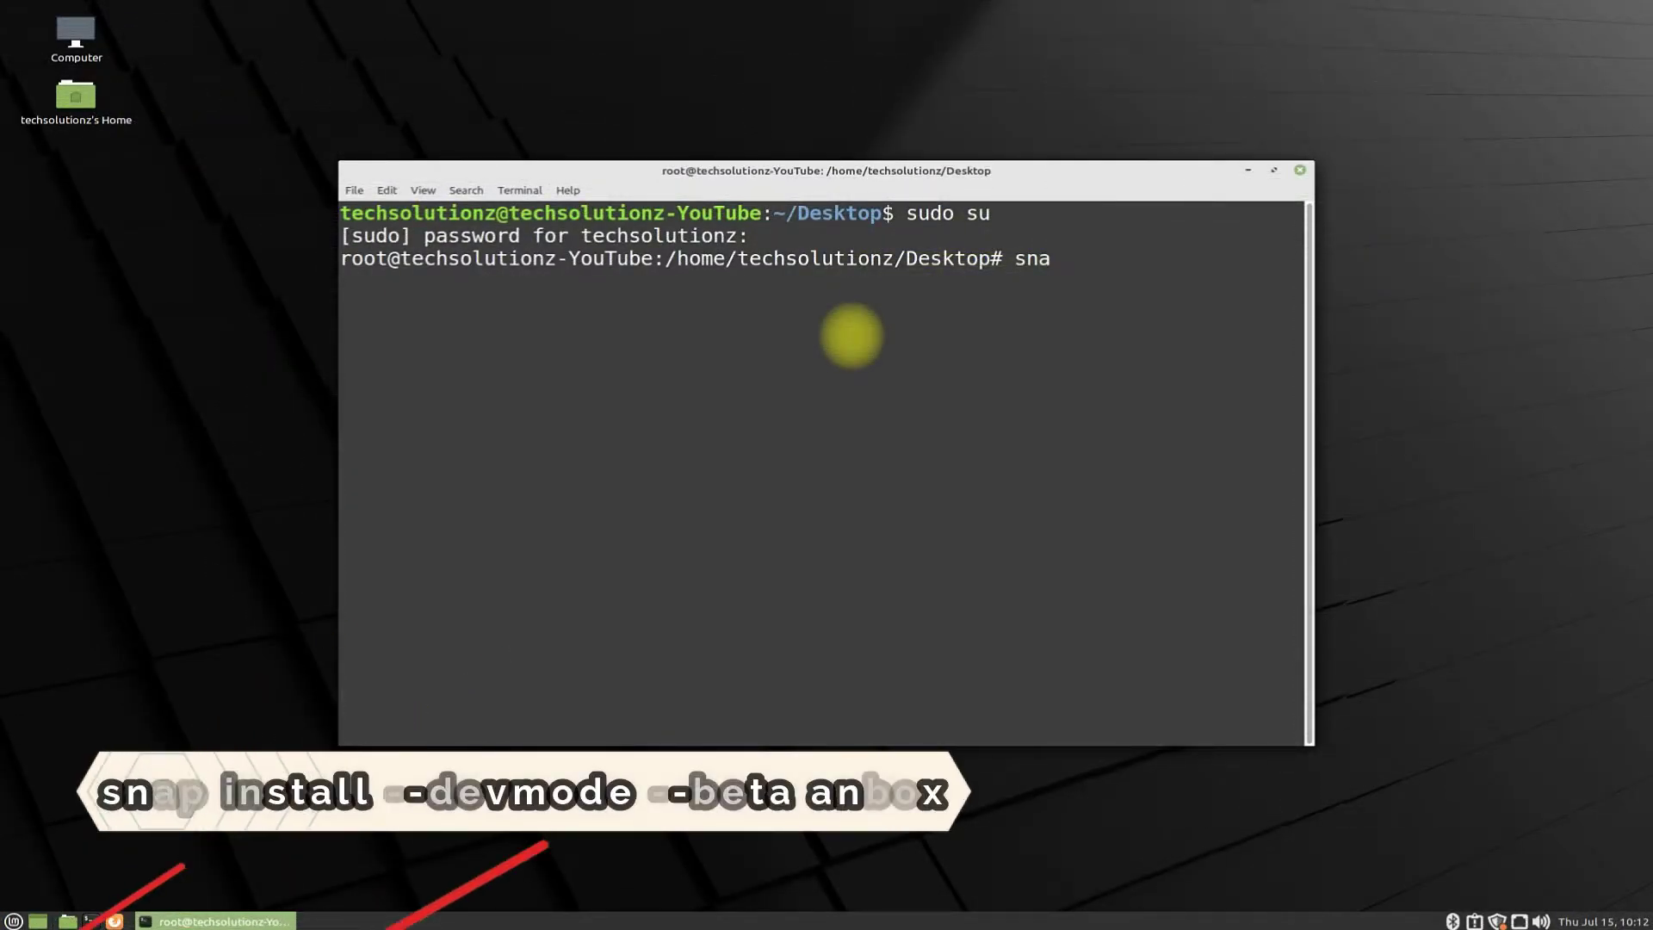
text(p install)
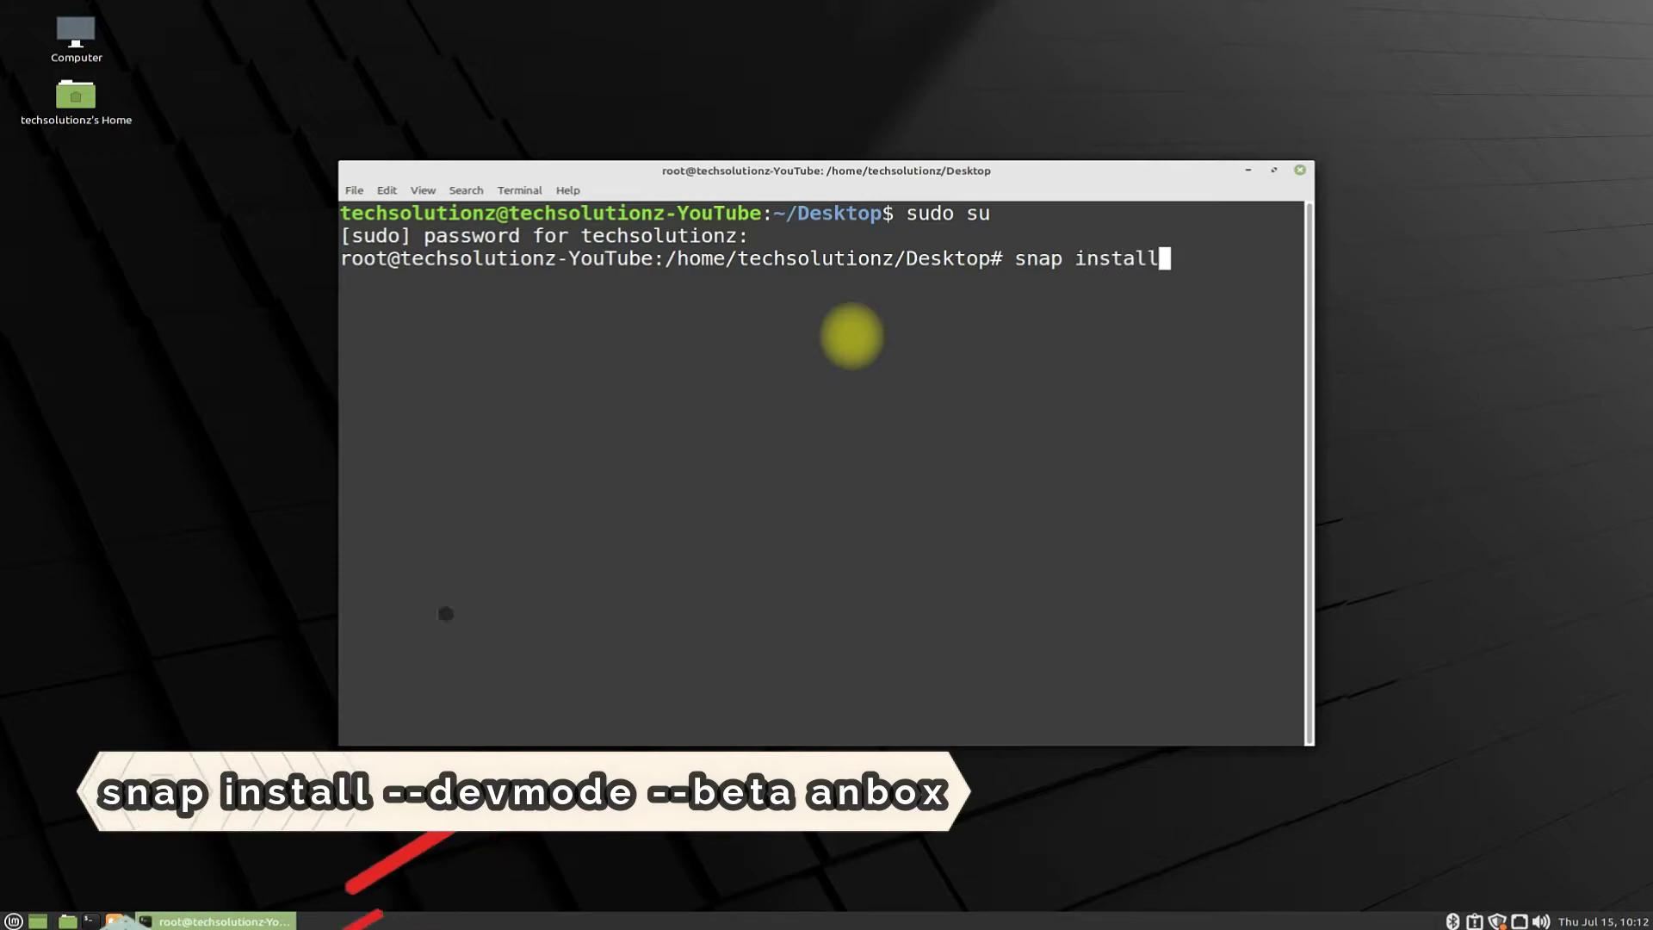
text( -)
text(-d)
text(e)
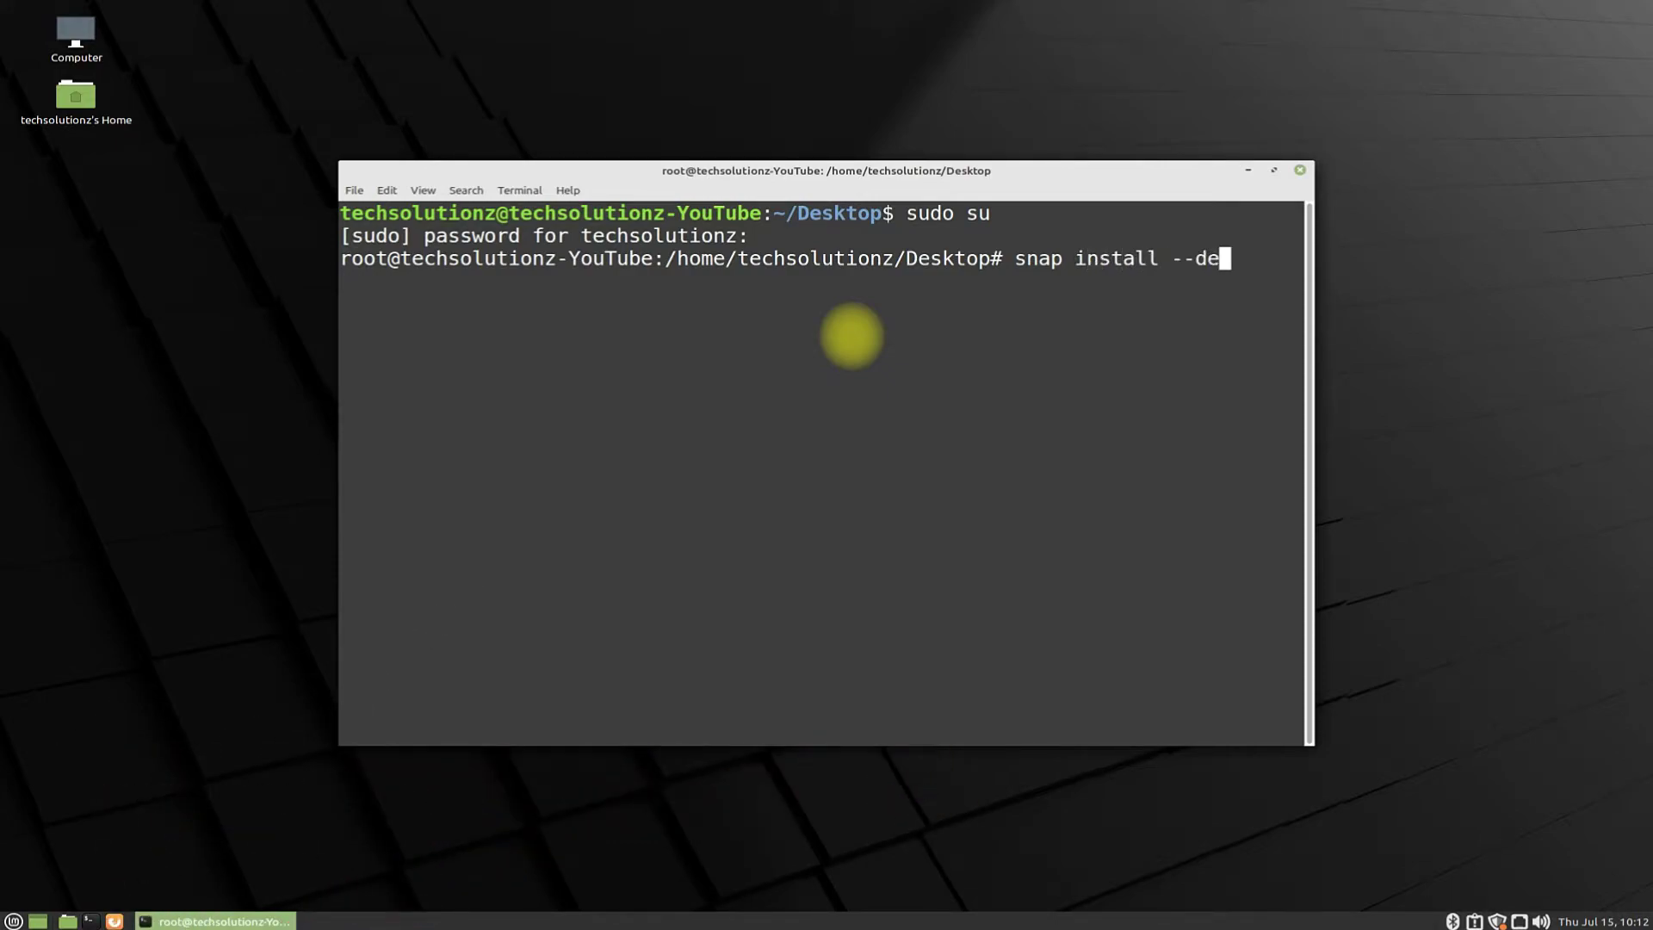
text(vmo)
text(de -)
text(-beta anb)
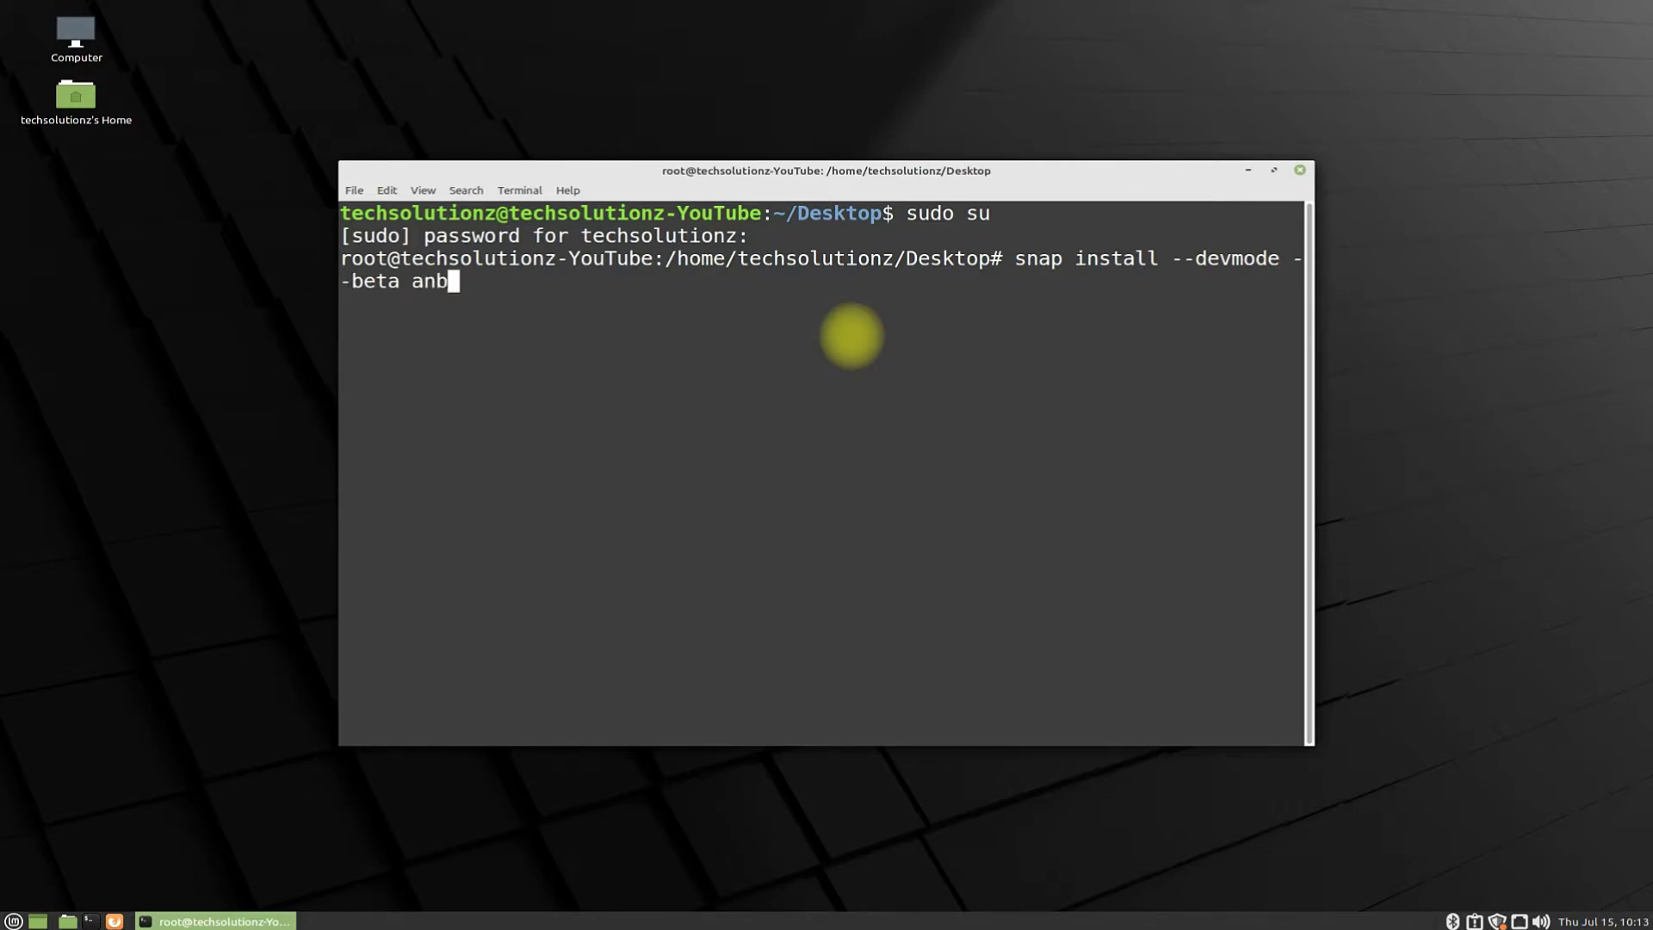
text(ox)
As root, install the anbox beta snap in devmode, then enlarge and reposition the terminal
key(Return)
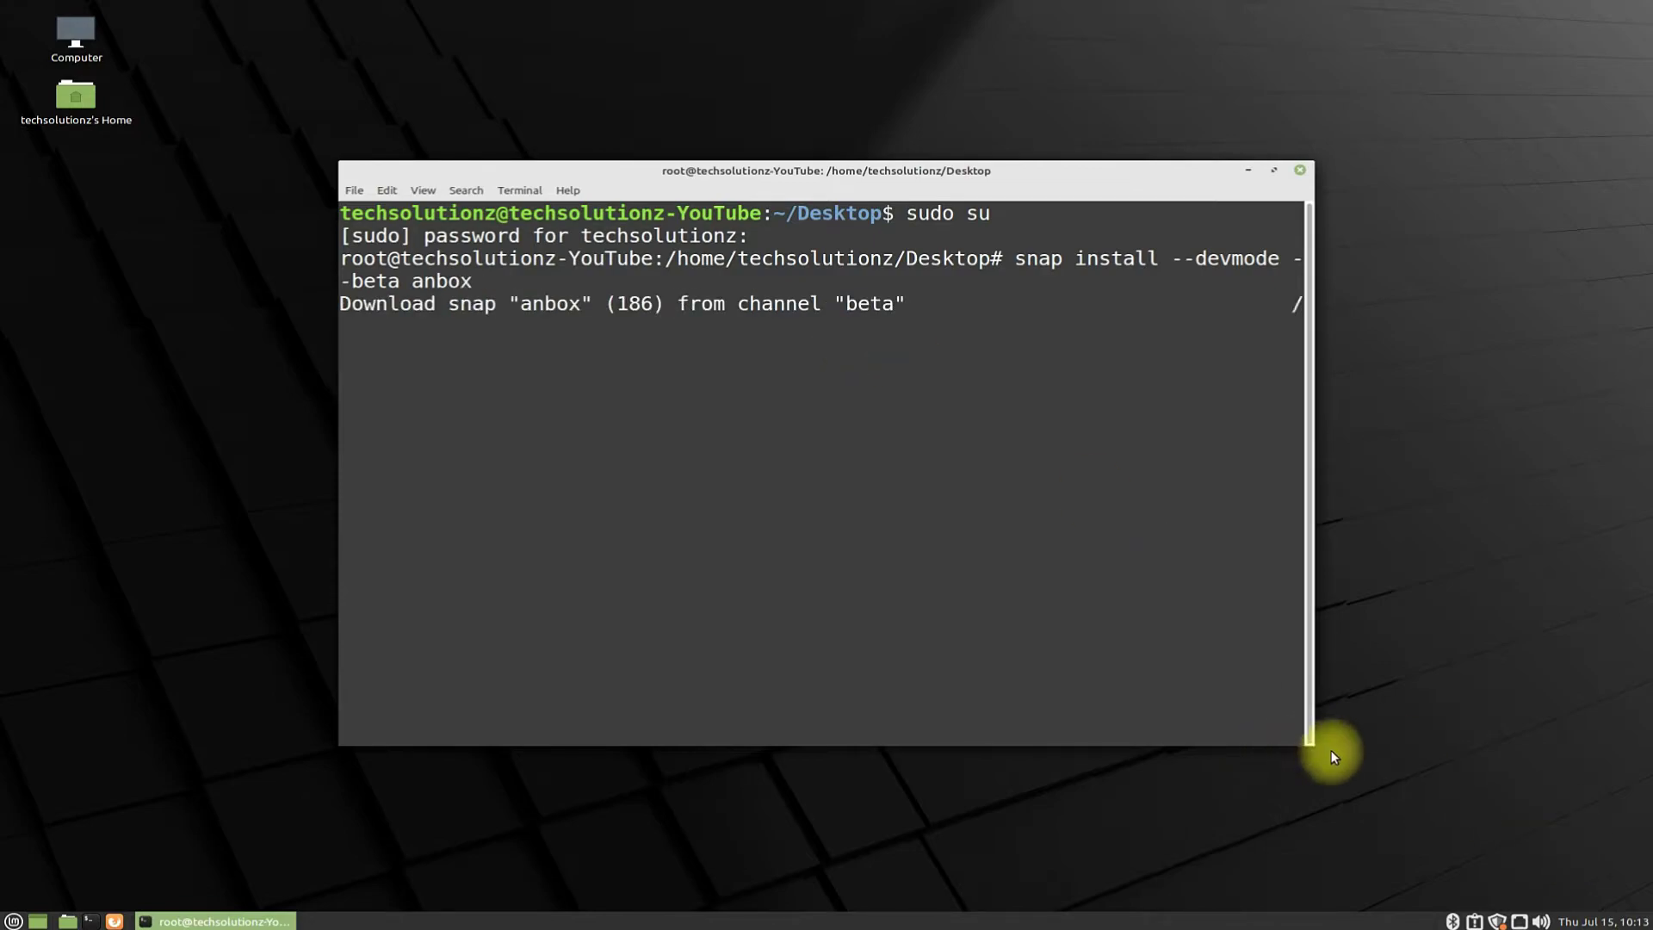
drag(1309, 742, 1631, 704)
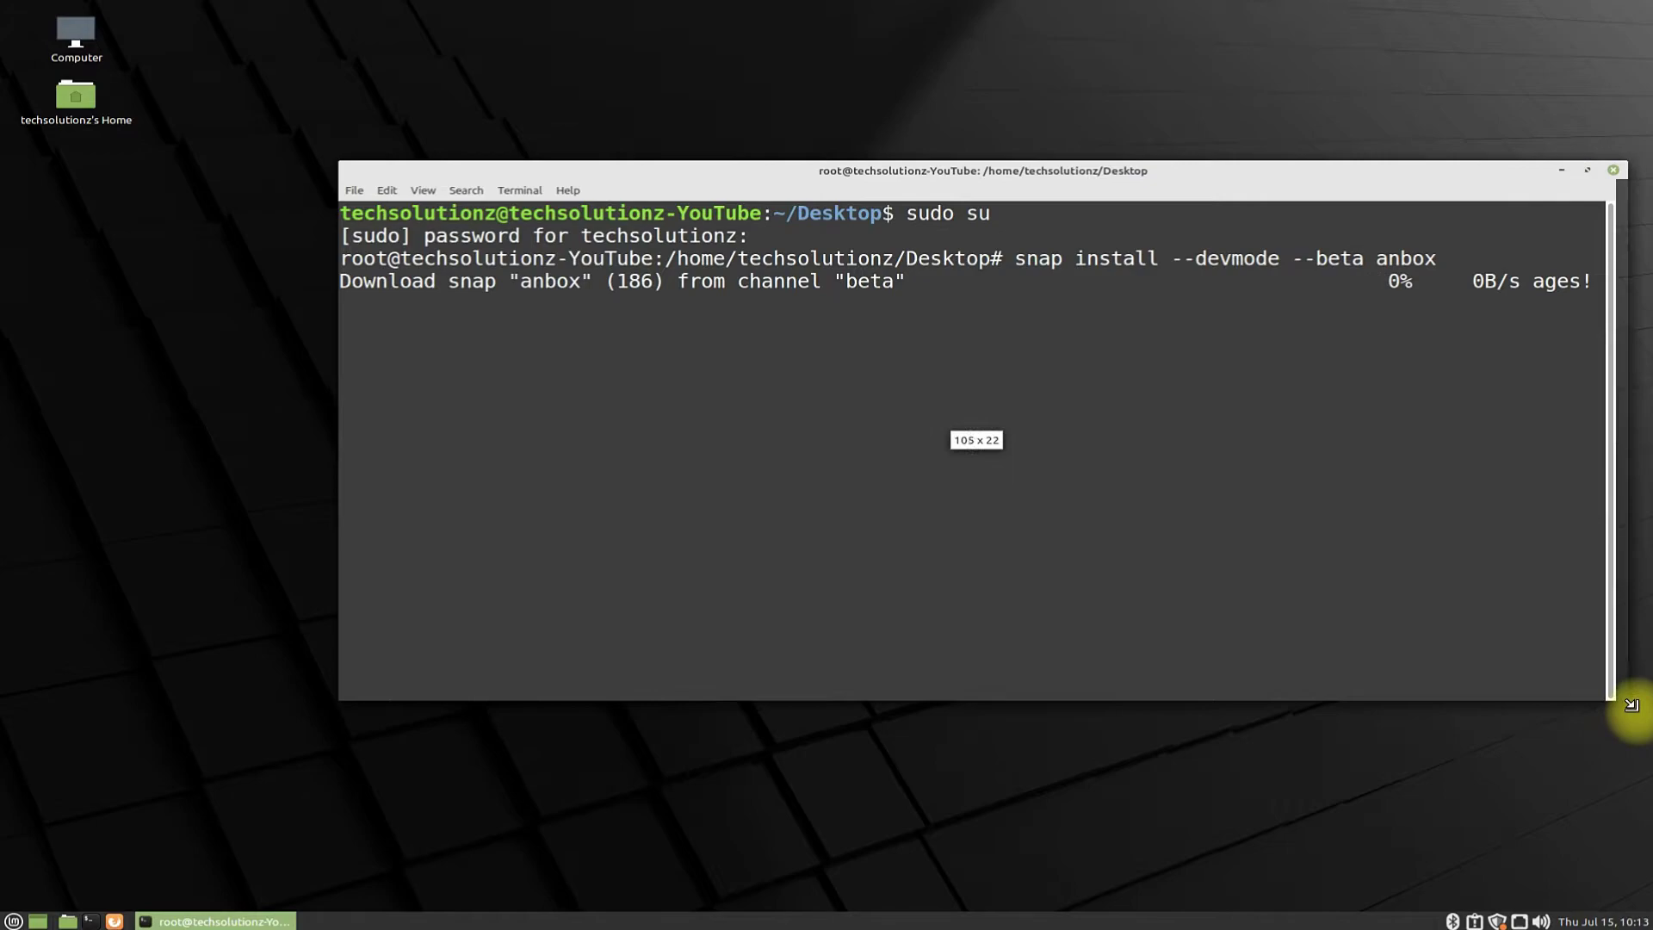
drag(916, 171, 793, 166)
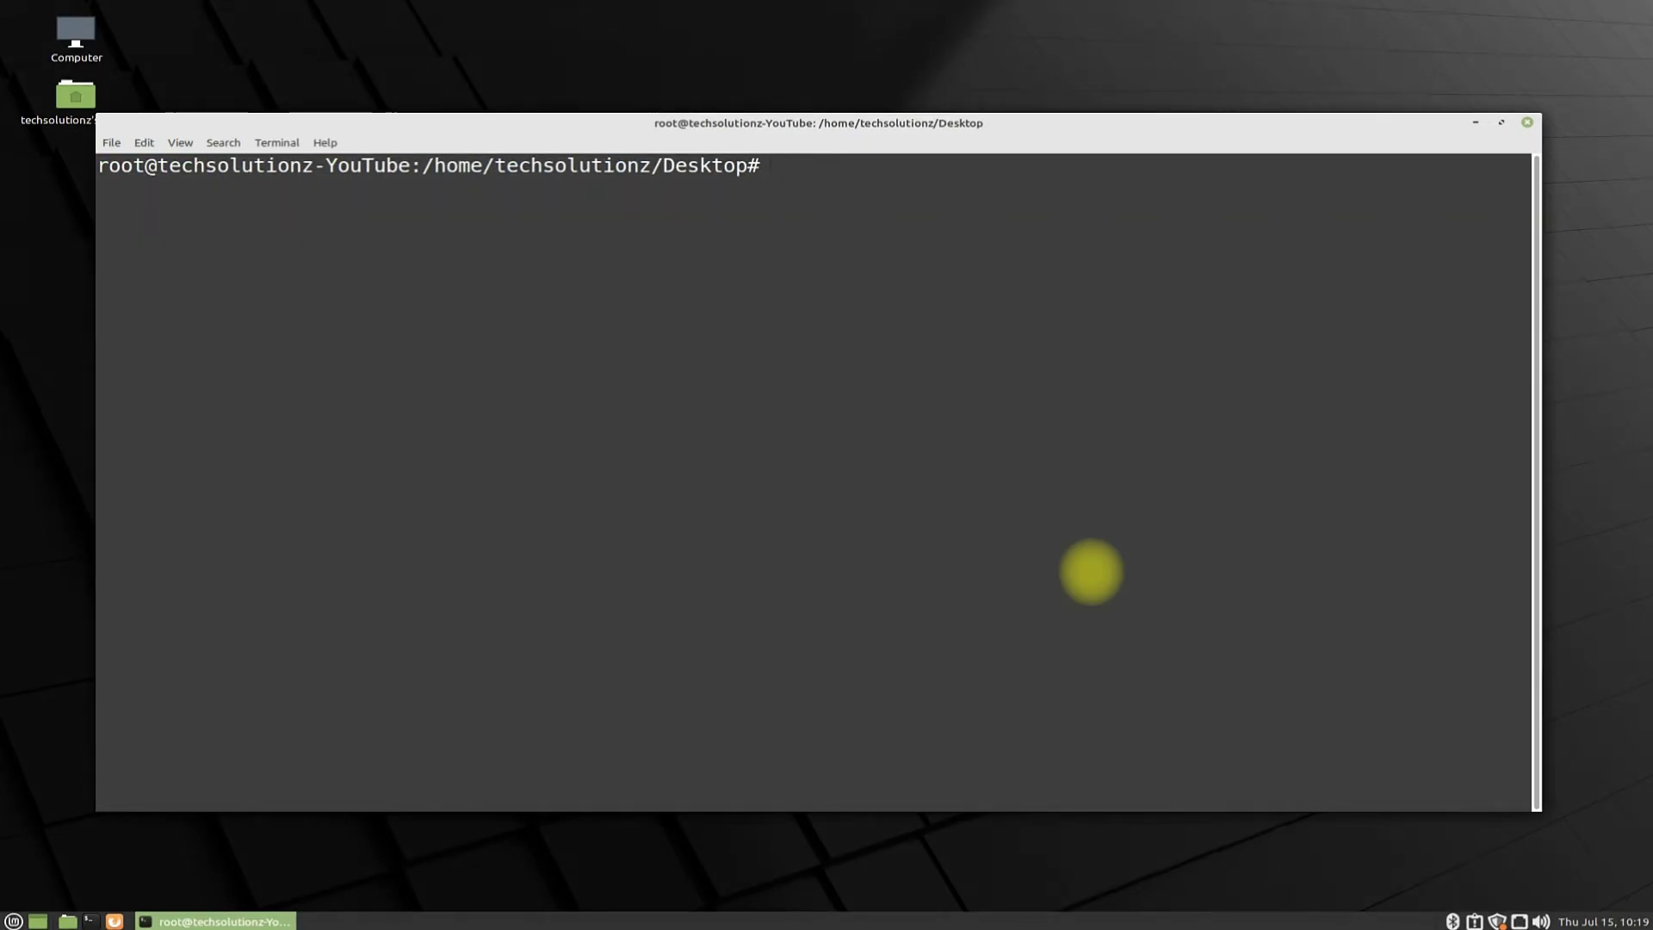
text(snap l)
text(ist)
List installed snaps and highlight the anbox 4-56c25f1 latest/beta devmode row
key(Return)
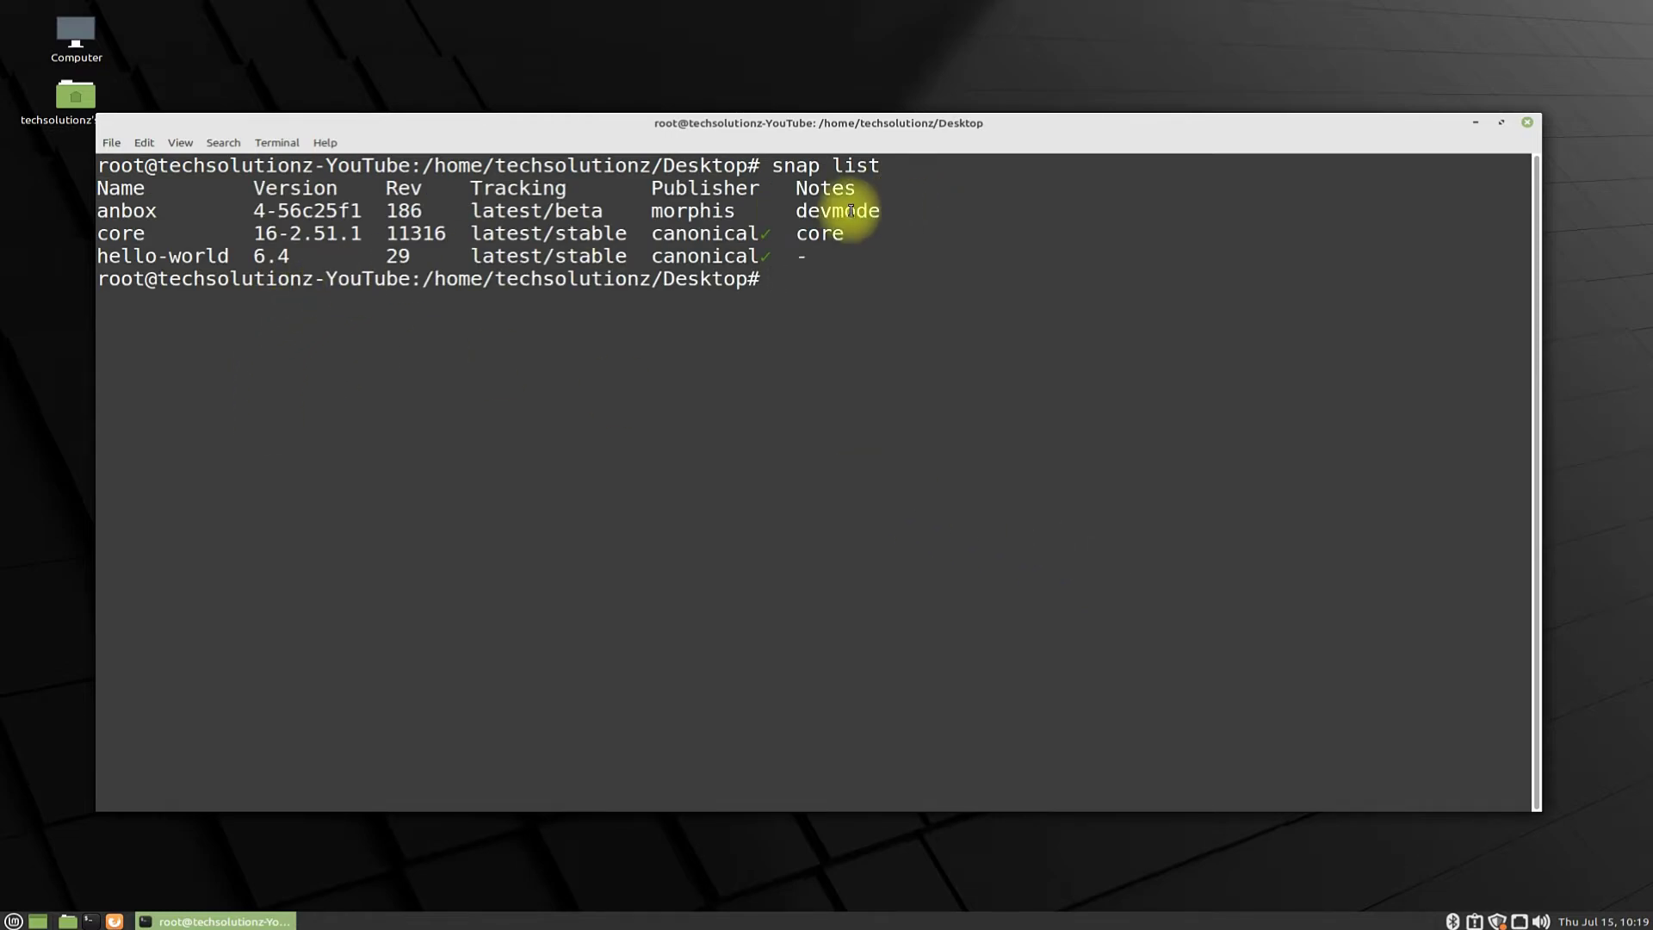
drag(881, 211, 100, 209)
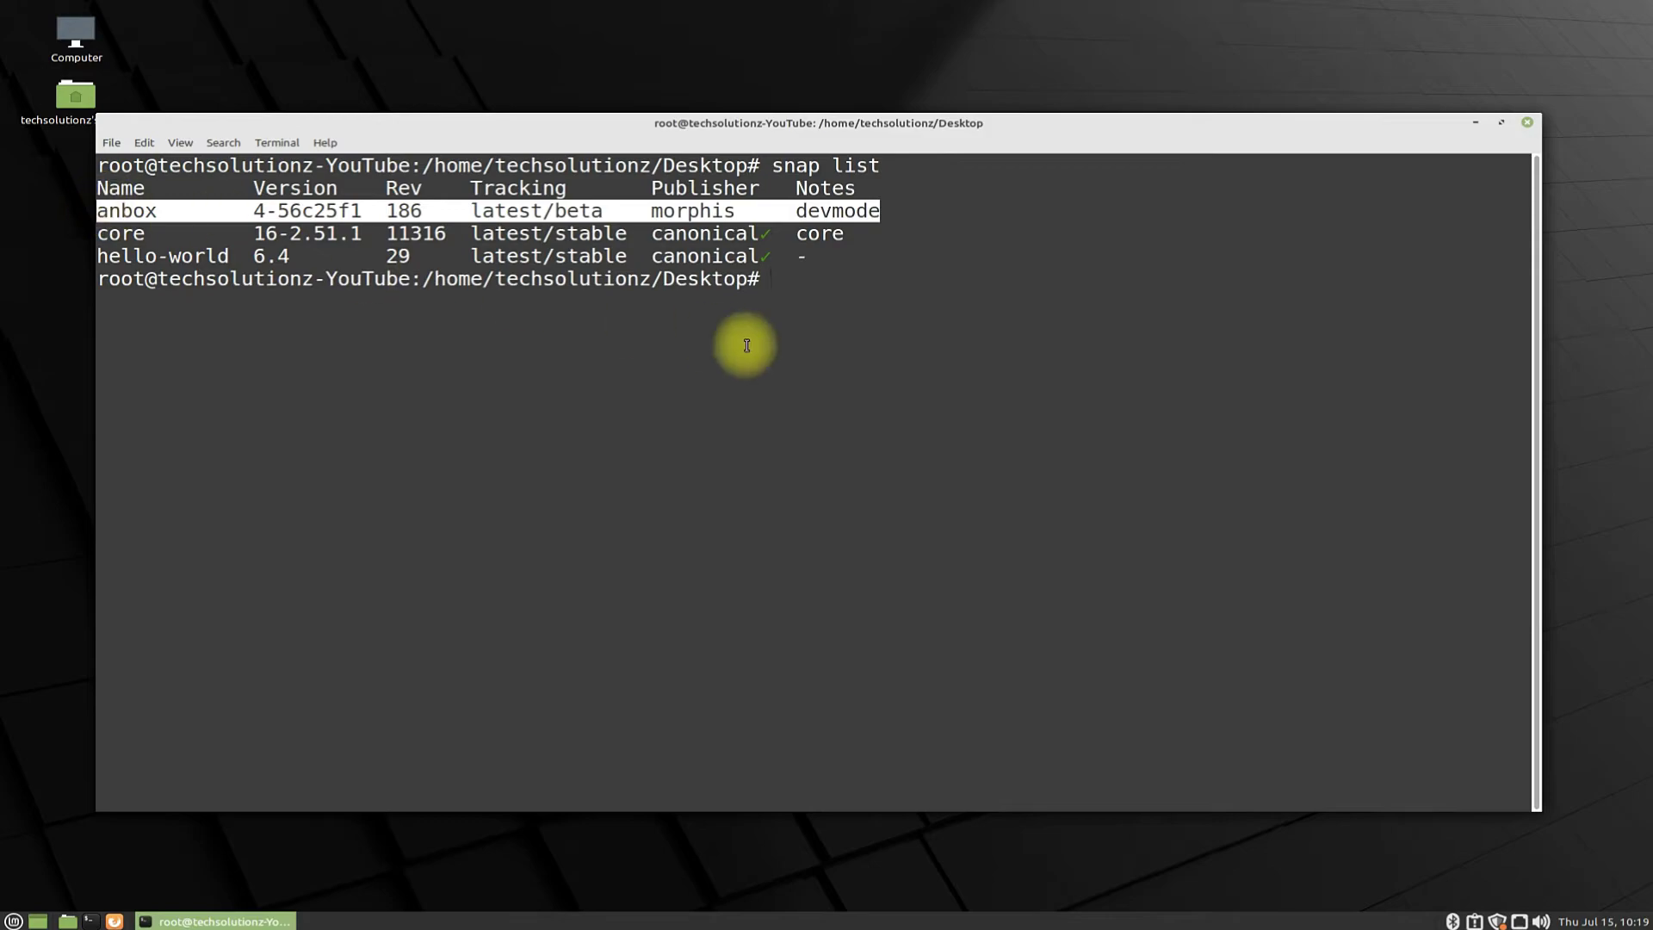
click(804, 277)
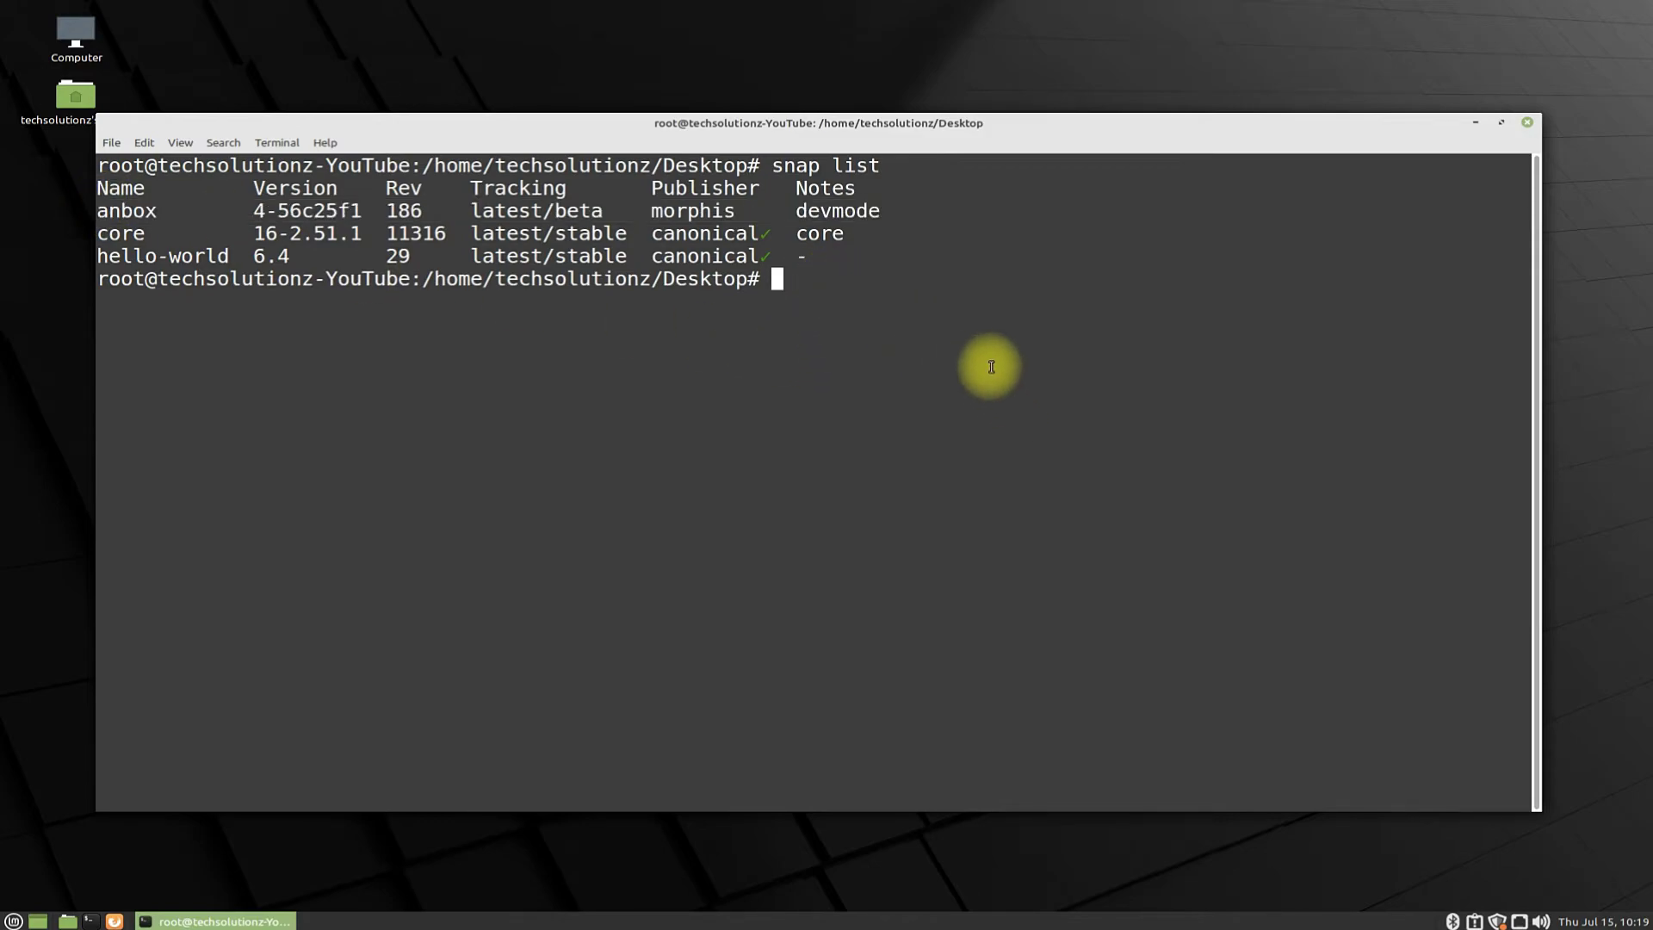
Launch Anbox Application Manager from the Linux Mint Applications menu
click(10, 920)
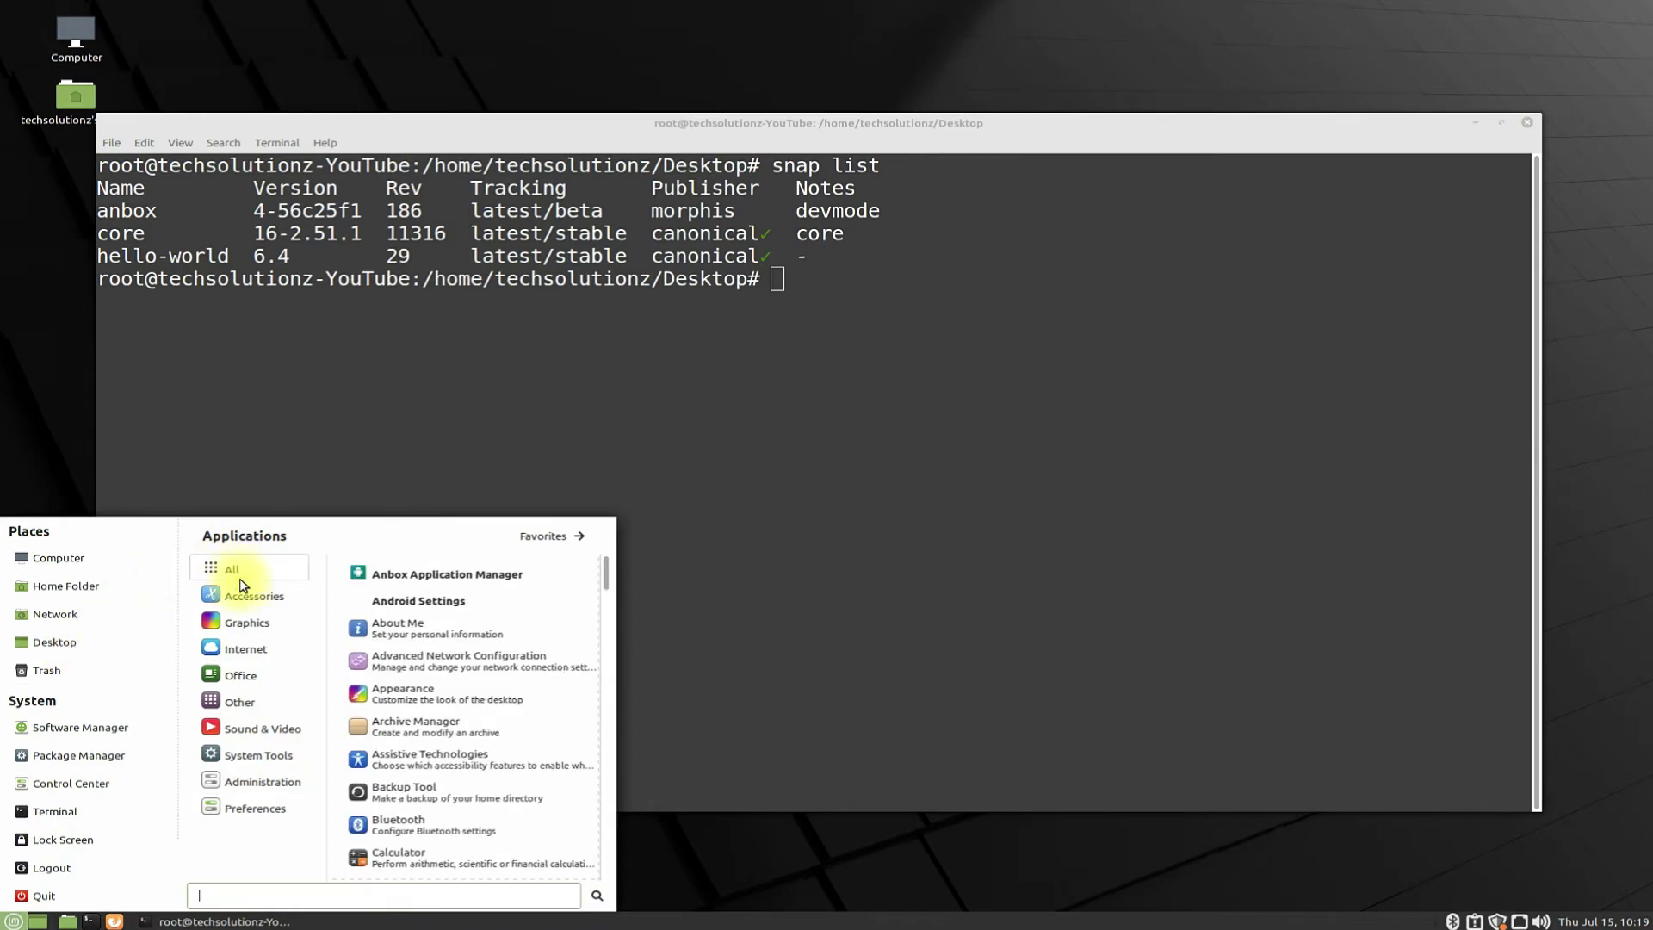
click(438, 579)
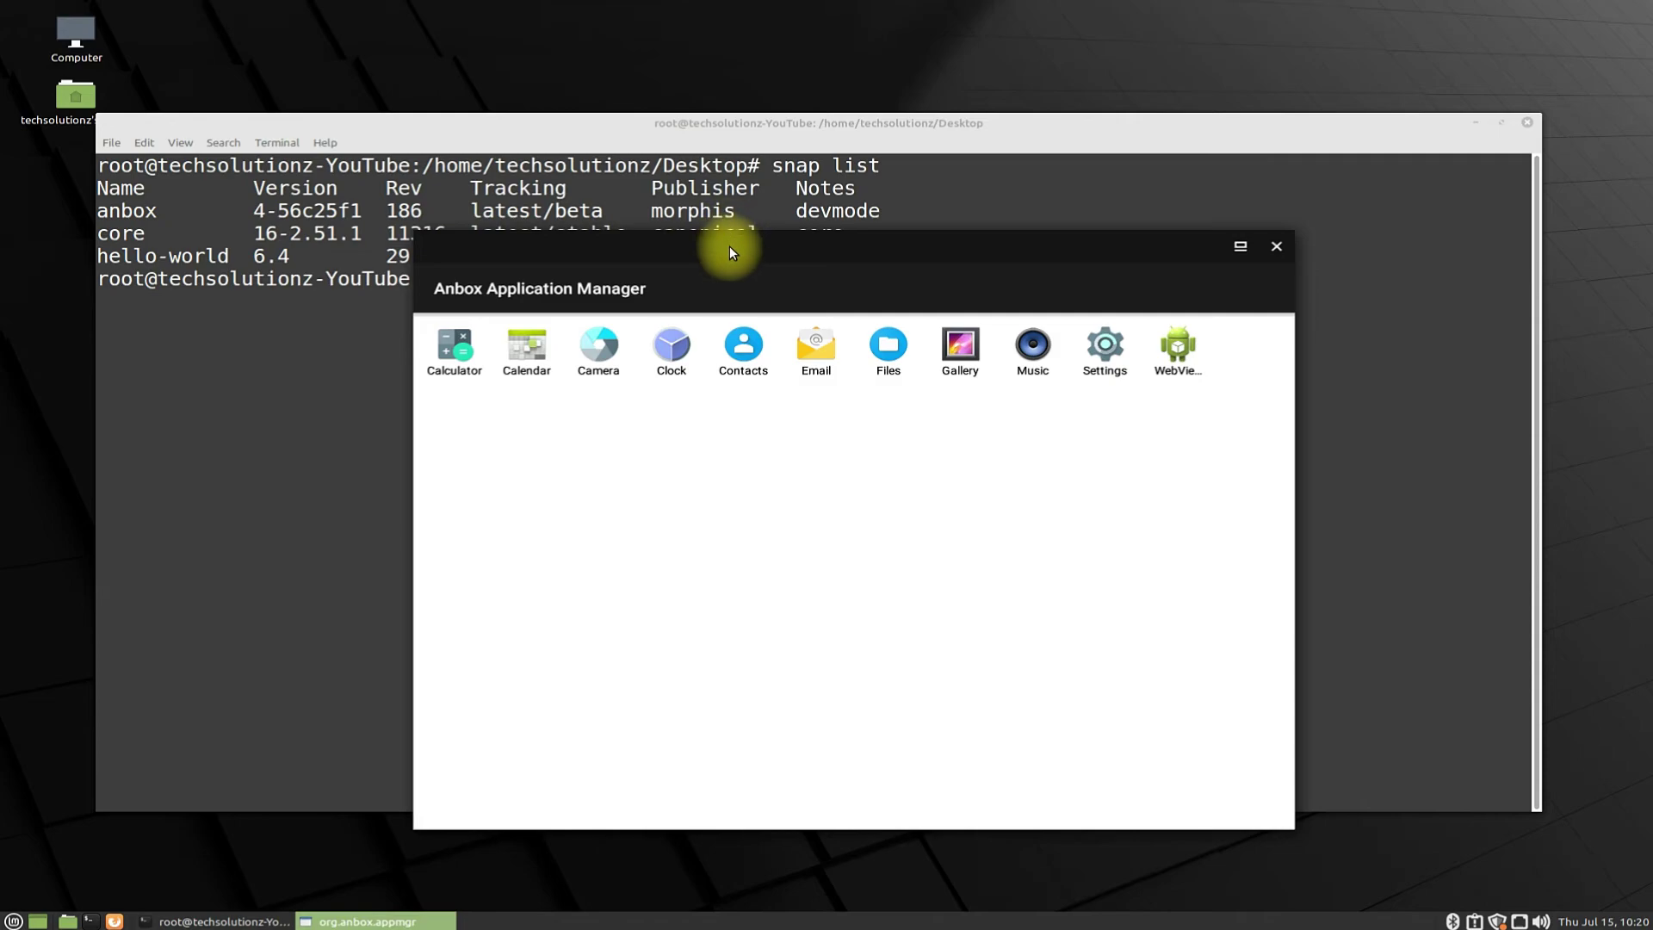
Move the Anbox window up and launch the Android Settings app
drag(735, 218, 730, 131)
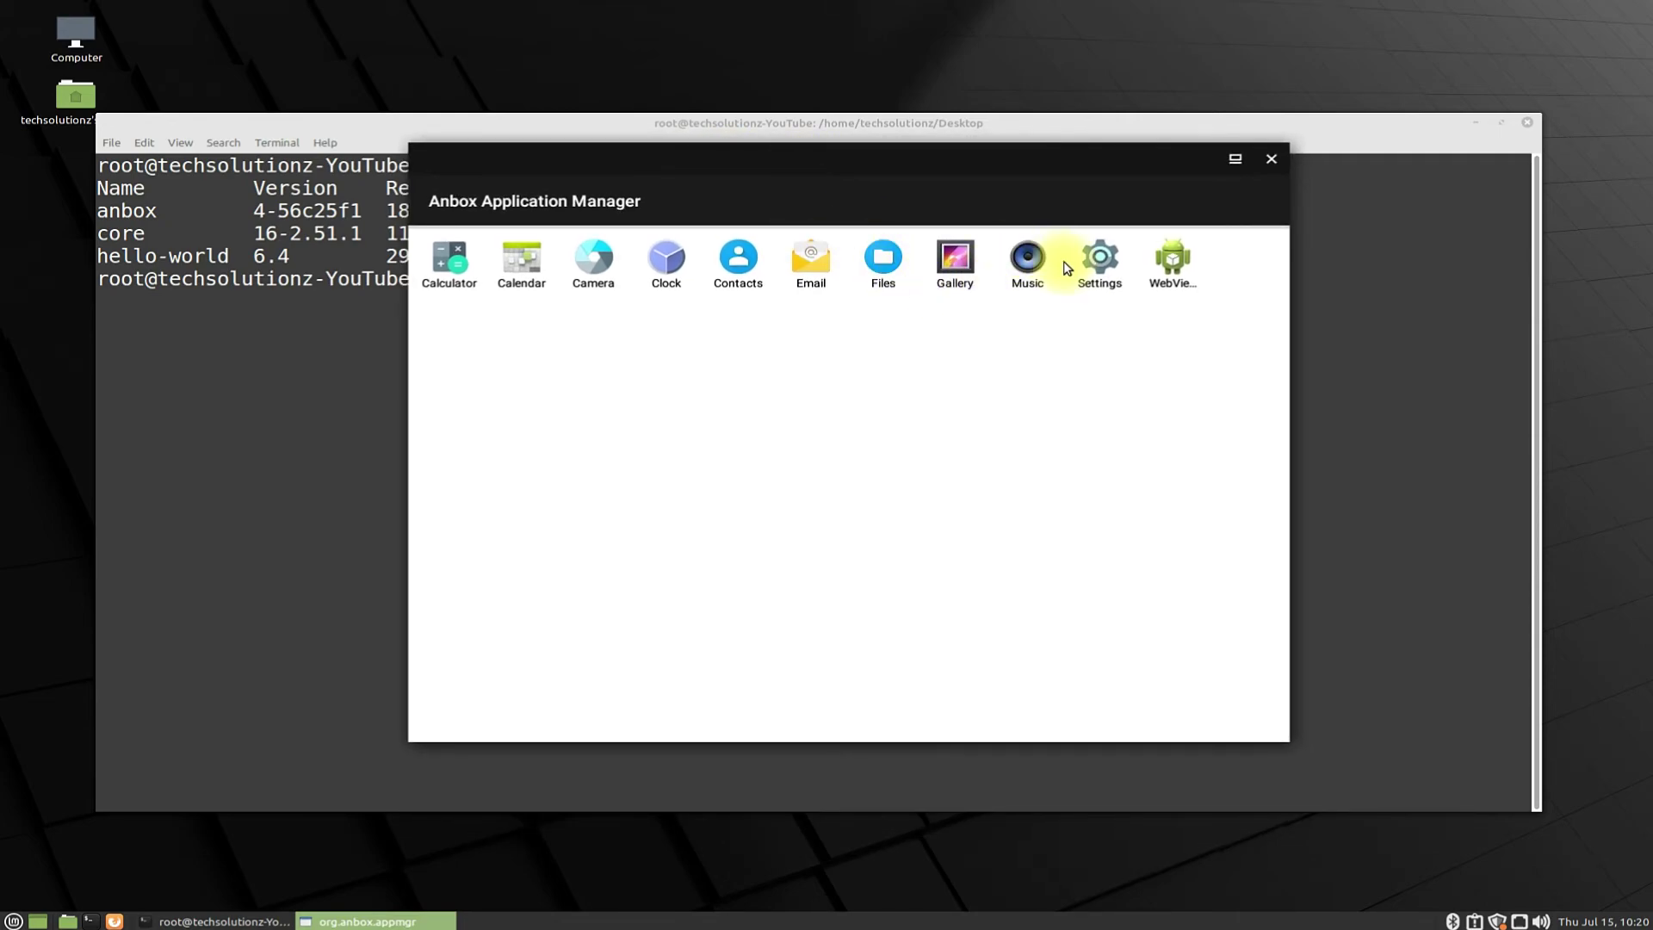
click(1100, 266)
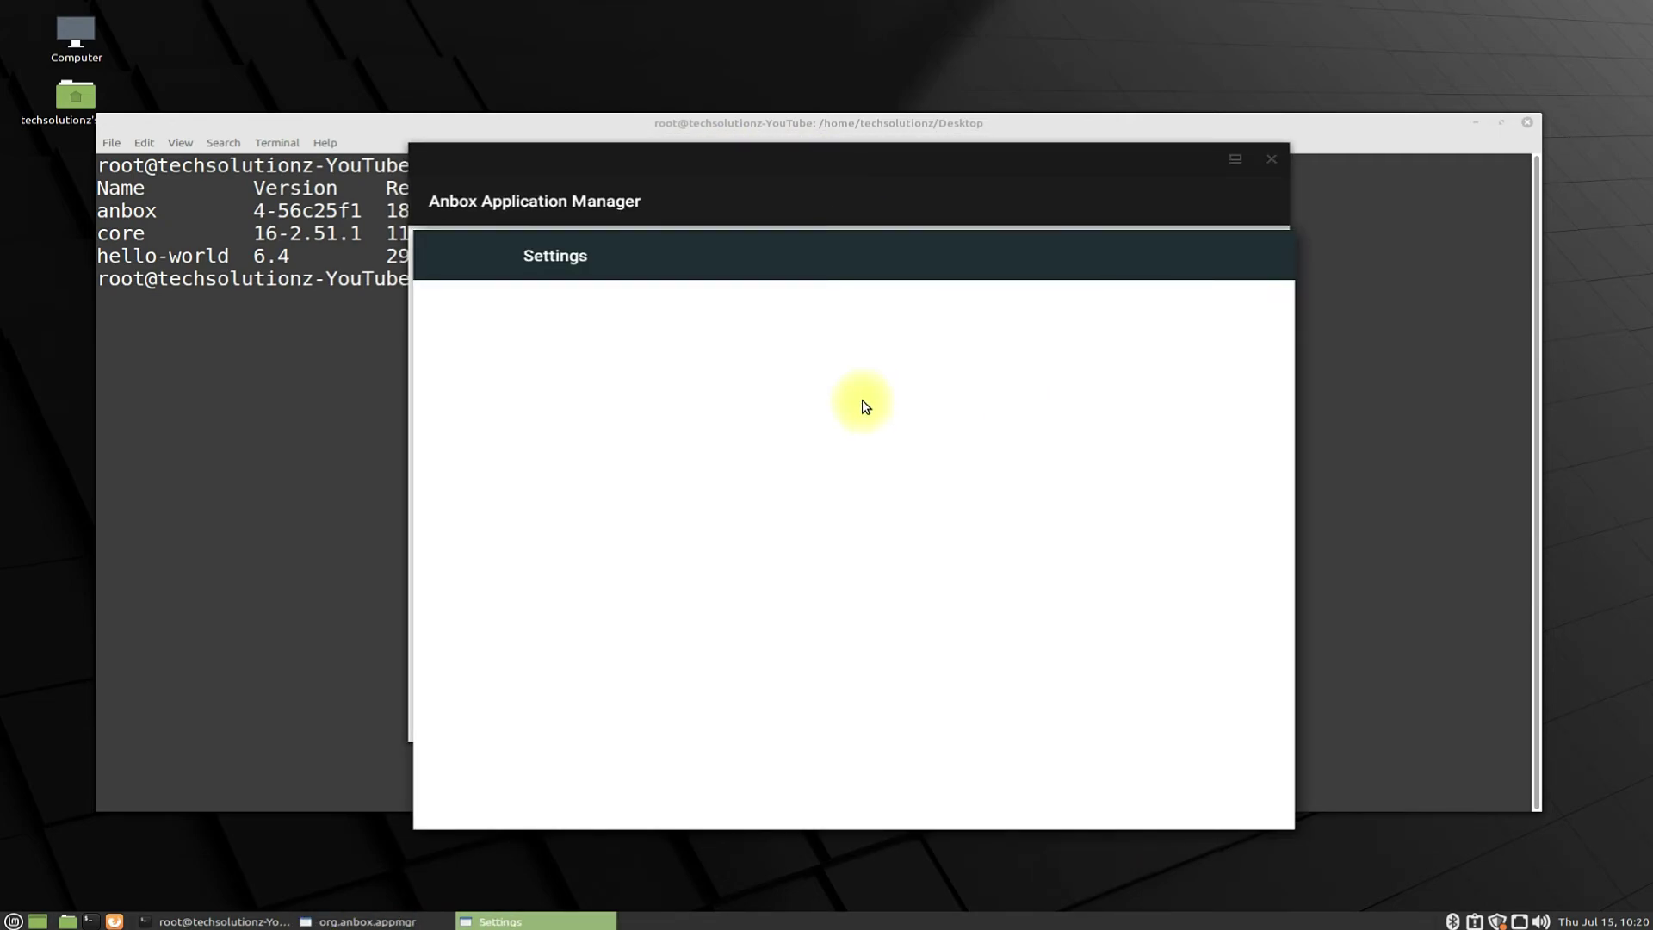